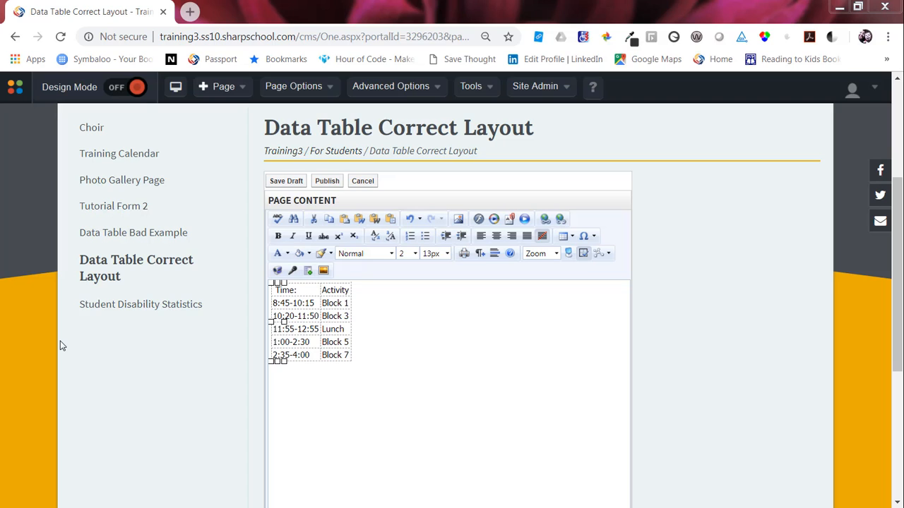
Step: Open the schedule table's properties and set its heading rows to 1 under accessibility options
right_click(324, 329)
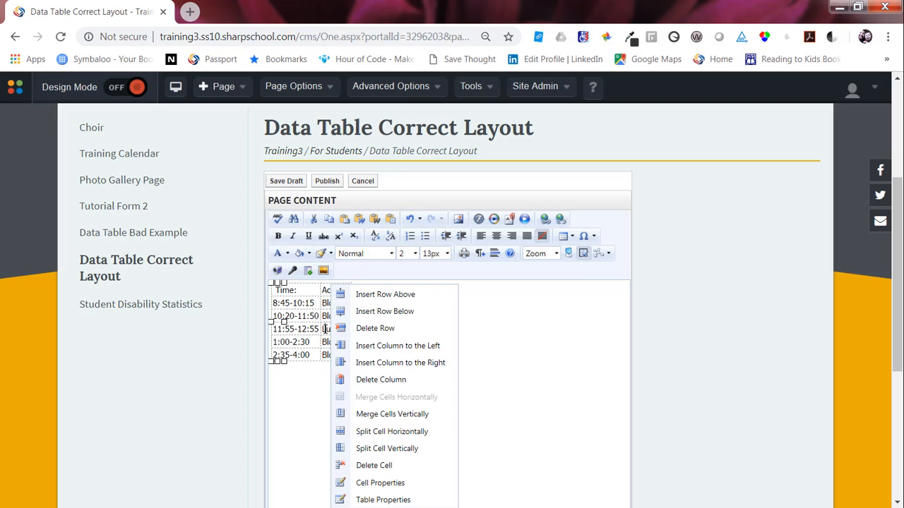
click(380, 500)
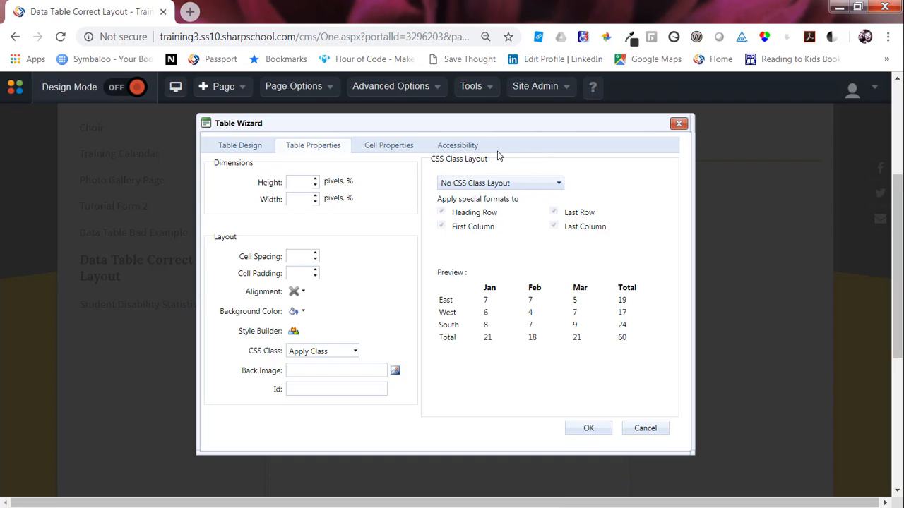
click(475, 148)
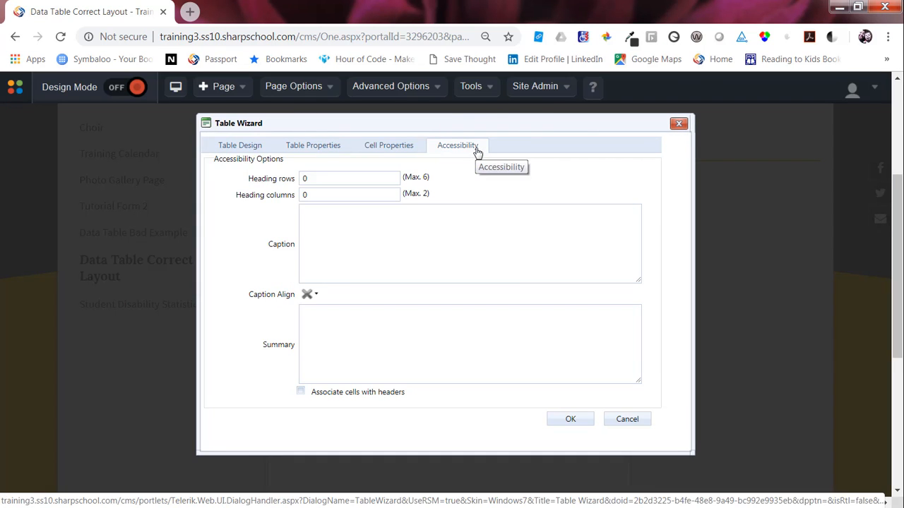
click(477, 151)
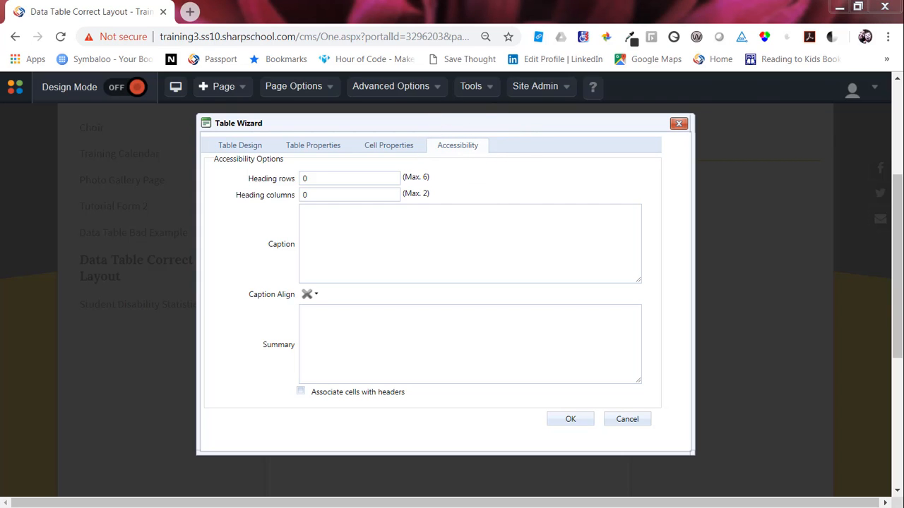
double_click(302, 178)
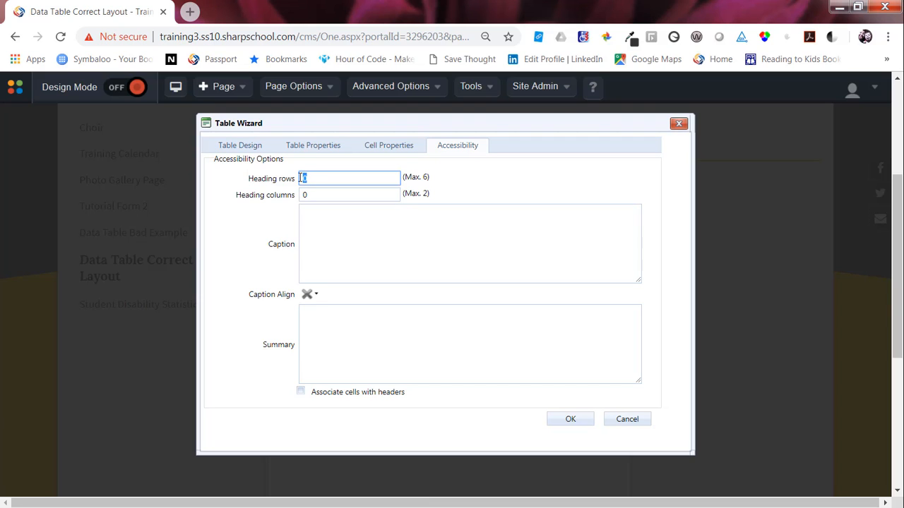
text(1)
click(281, 184)
Step: Enter the table caption "A" Day Block Schedule with Times and Periods Listed
click(309, 219)
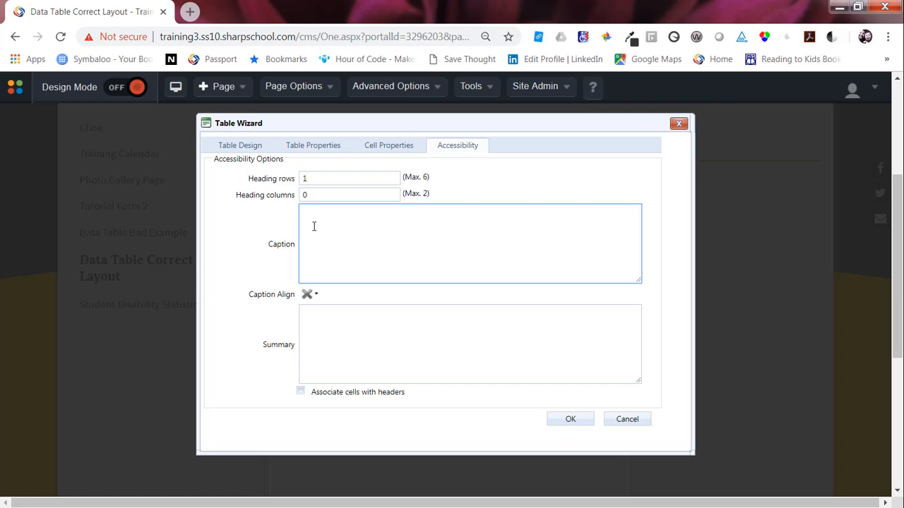
text("A" Day Block Schedule with Times and )
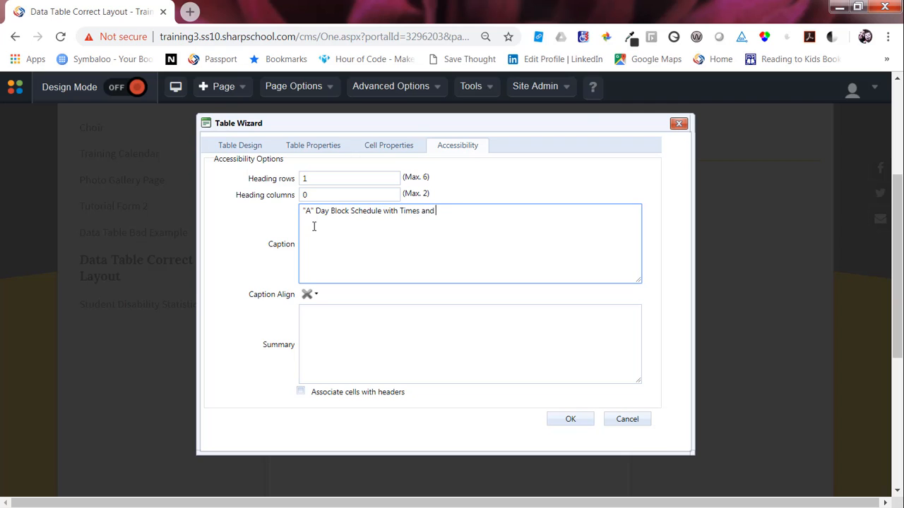
text(Periods Listed.)
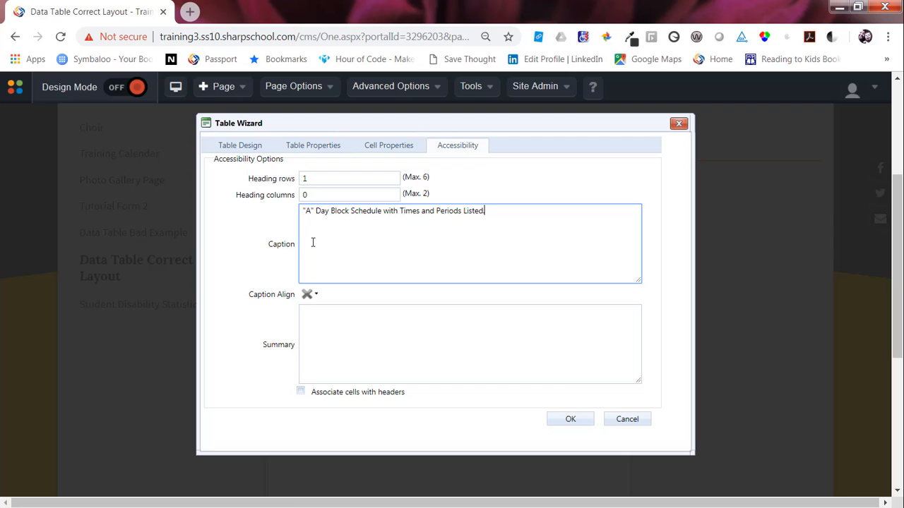
Step: Align the caption to the top left and apply the table wizard settings
click(314, 295)
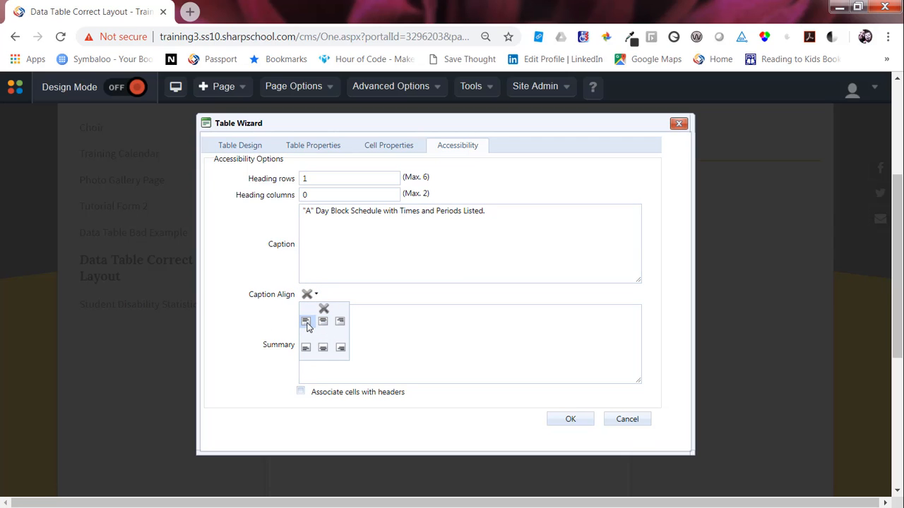
click(306, 323)
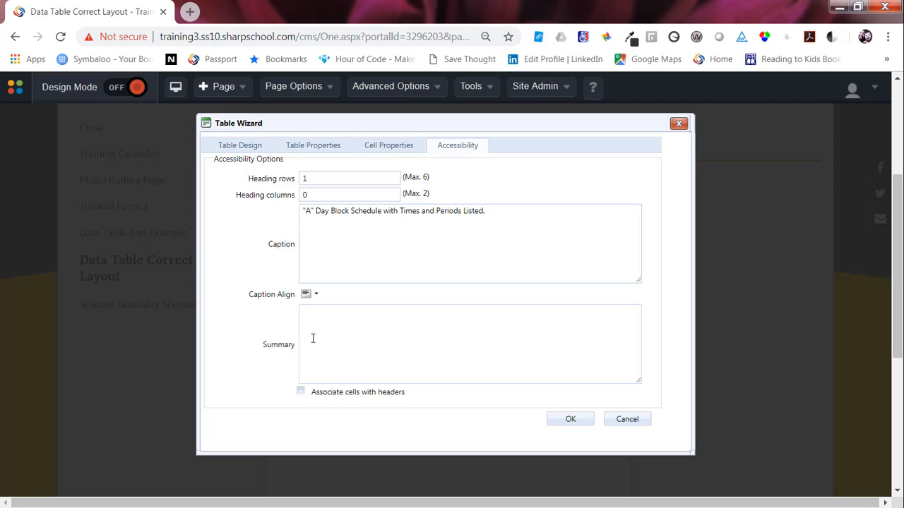
click(312, 336)
click(313, 338)
click(313, 337)
click(300, 394)
click(301, 392)
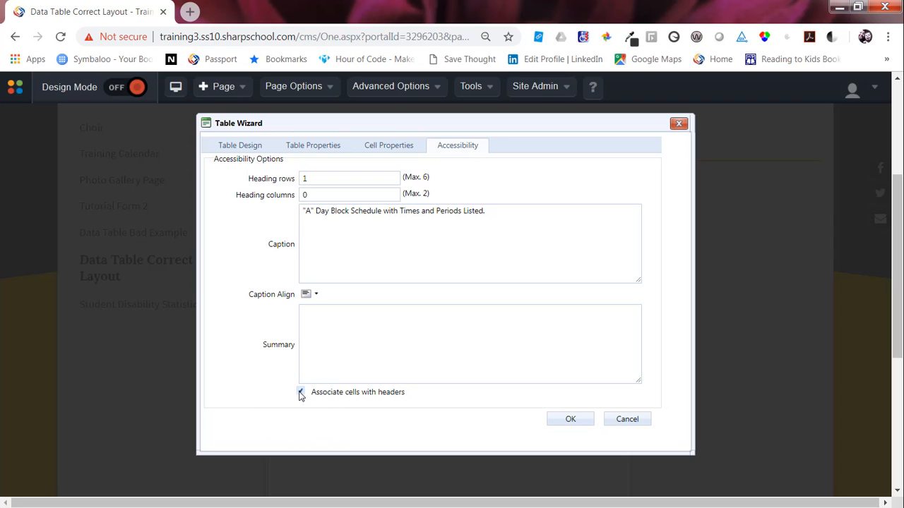
click(569, 420)
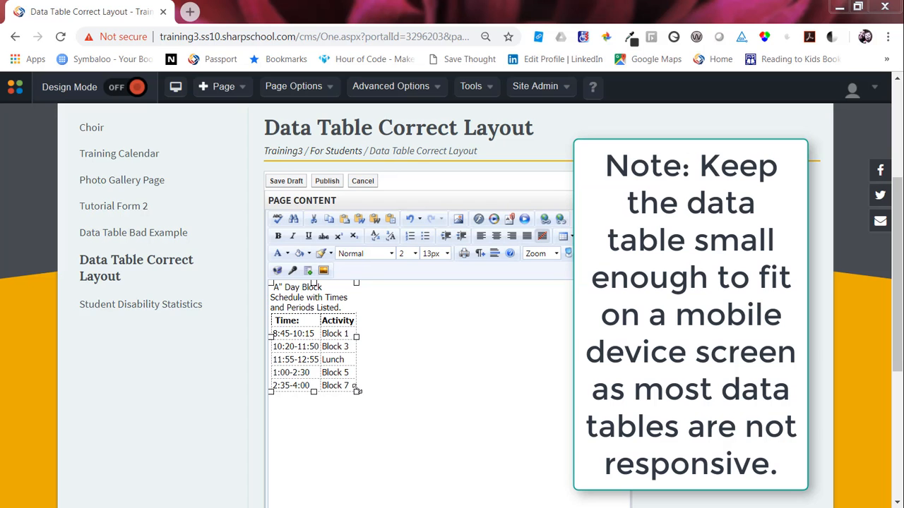
Step: Enlarge the table by resizing its corner, then publish the page
drag(355, 392, 431, 500)
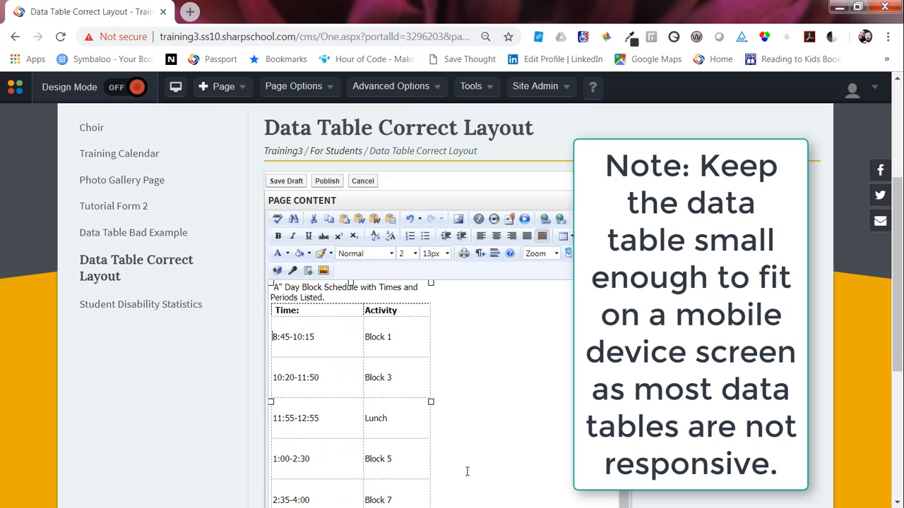
click(332, 184)
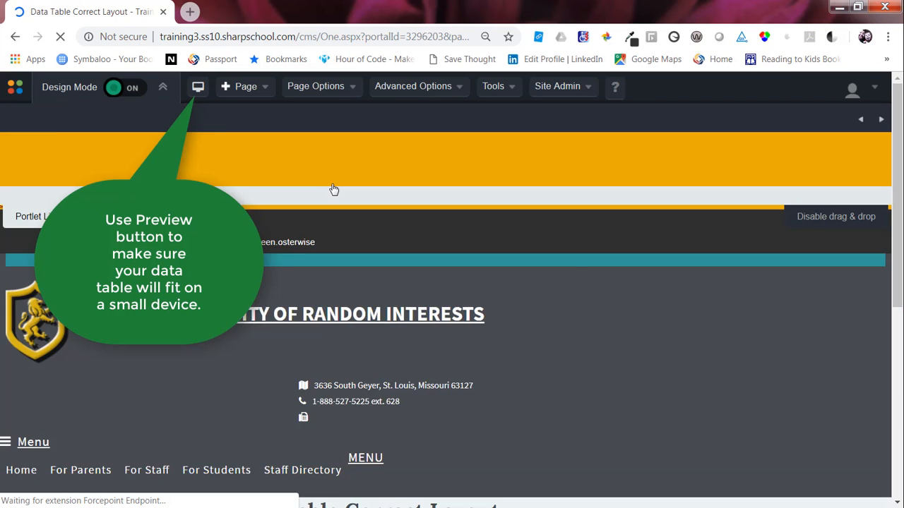
Step: Change the page layout to the two-column 1|2 style and update the page
scroll(337, 271, down, 3)
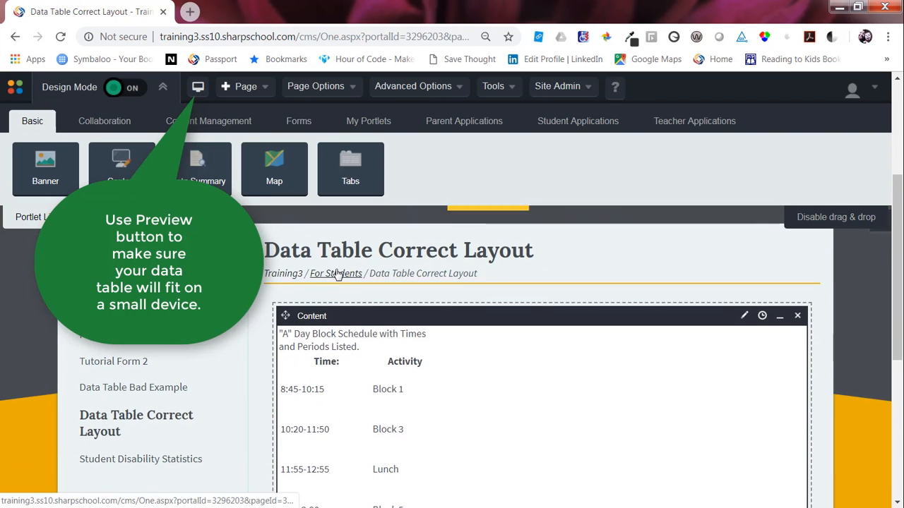
click(314, 86)
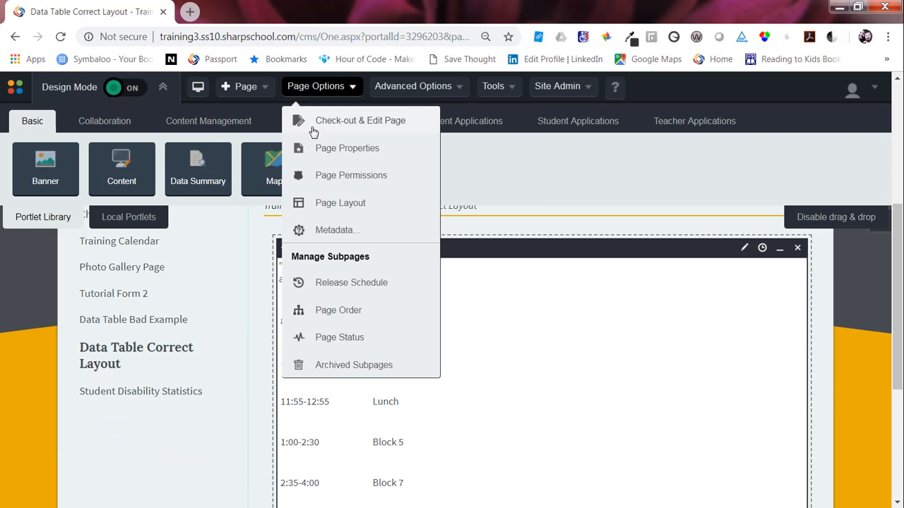
click(332, 204)
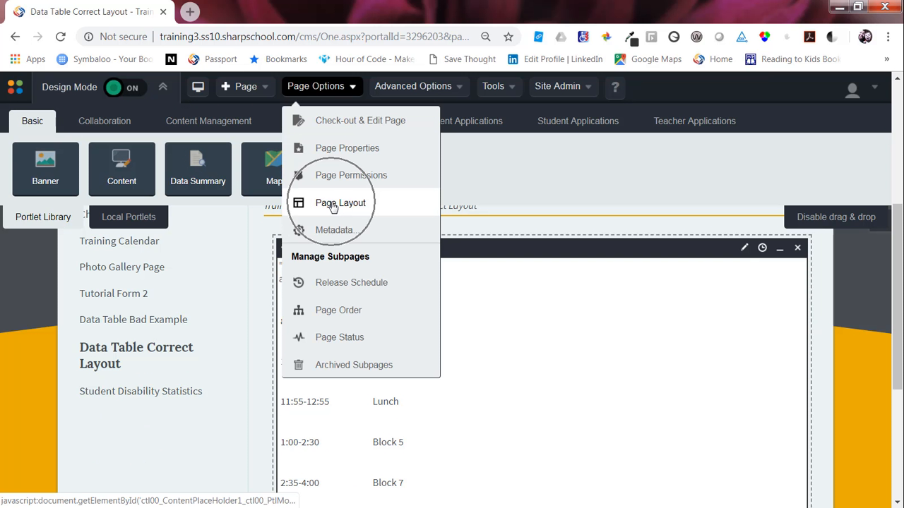
click(255, 227)
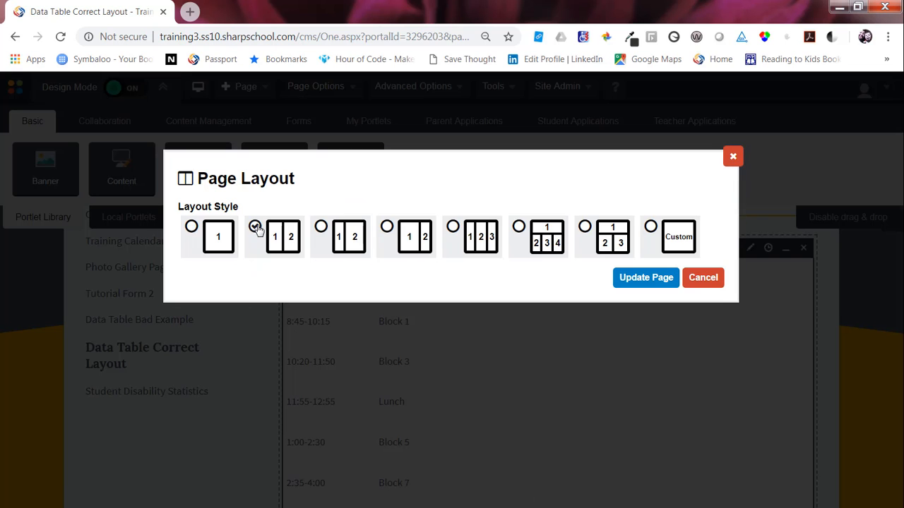
click(628, 280)
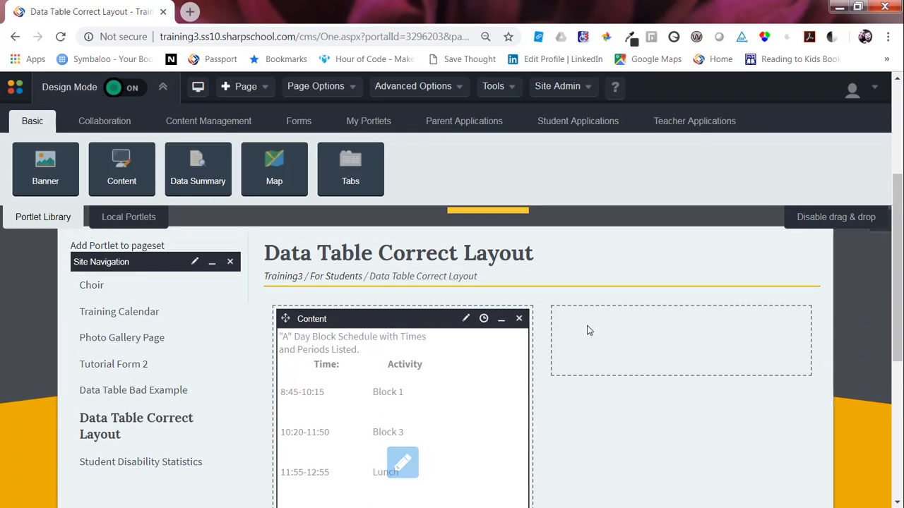
Step: Add a Content portlet into the empty right-hand column
click(120, 173)
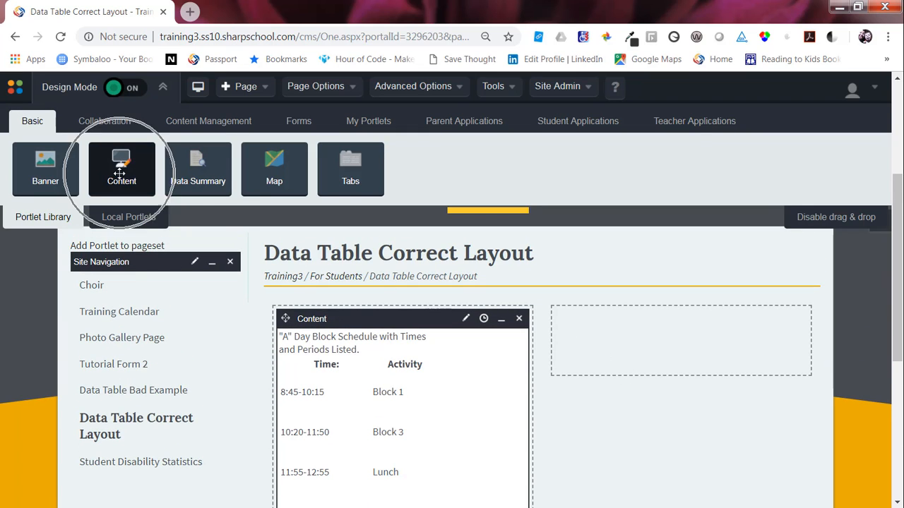
click(119, 174)
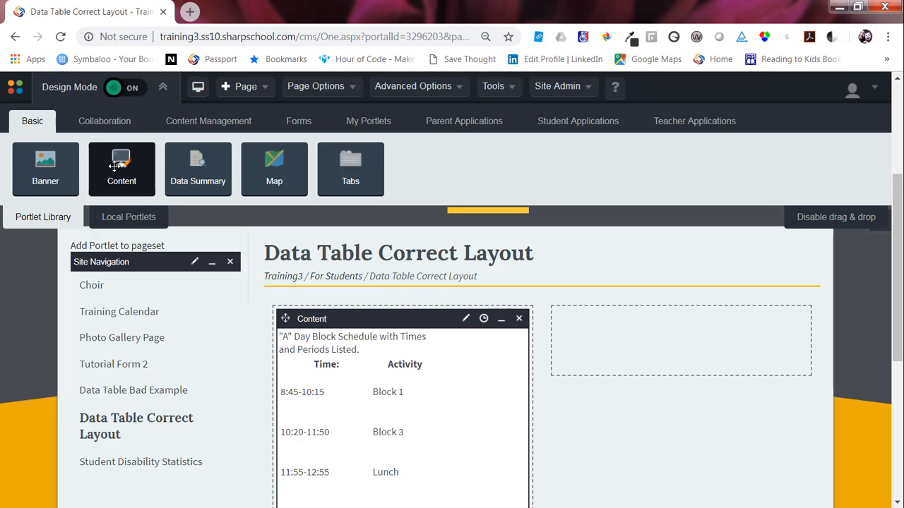
drag(119, 174, 645, 342)
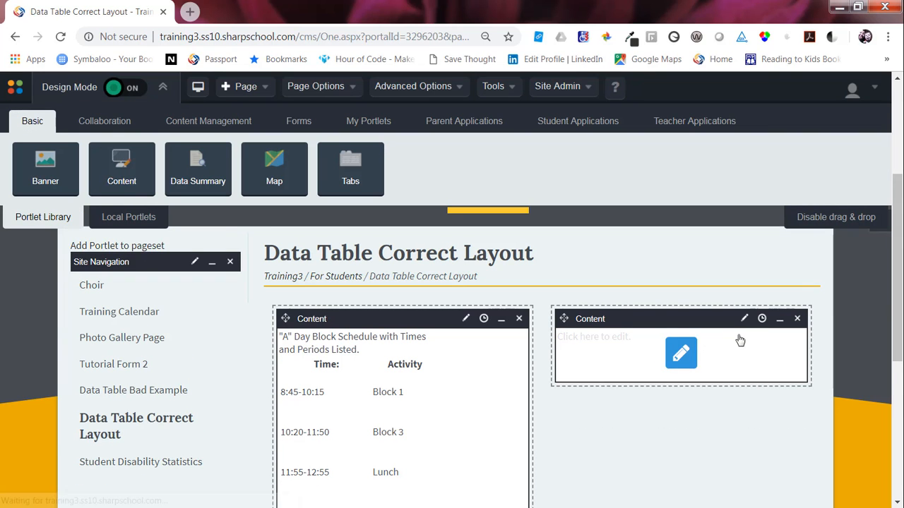
Step: Edit the new portlet and insert the clip art of a person studying at a desk
click(745, 321)
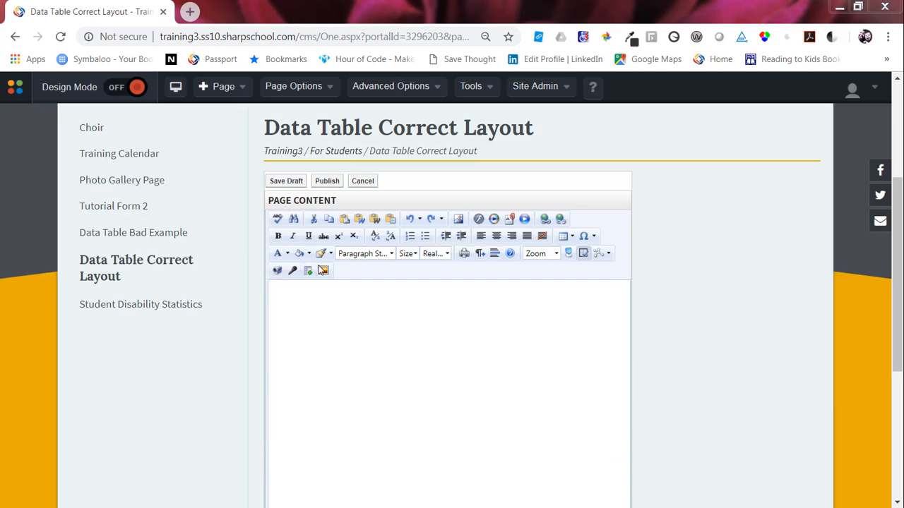
click(322, 271)
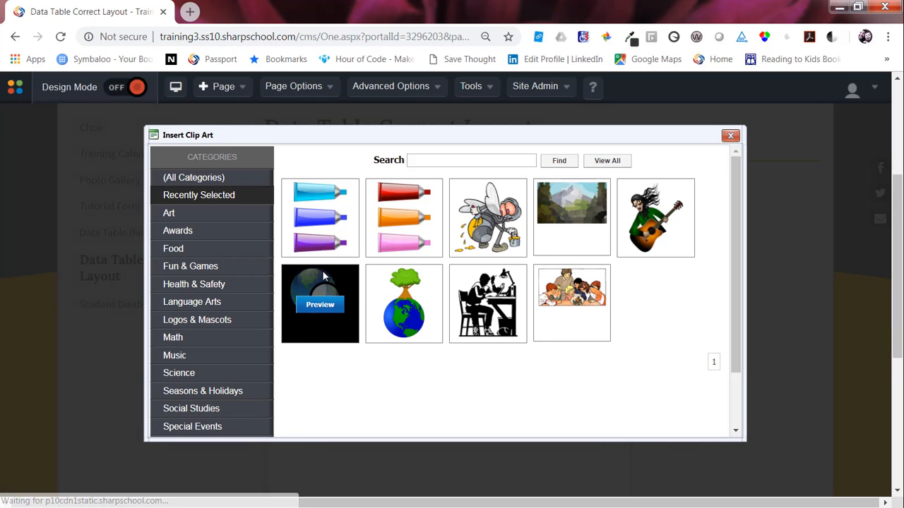
click(492, 331)
click(270, 290)
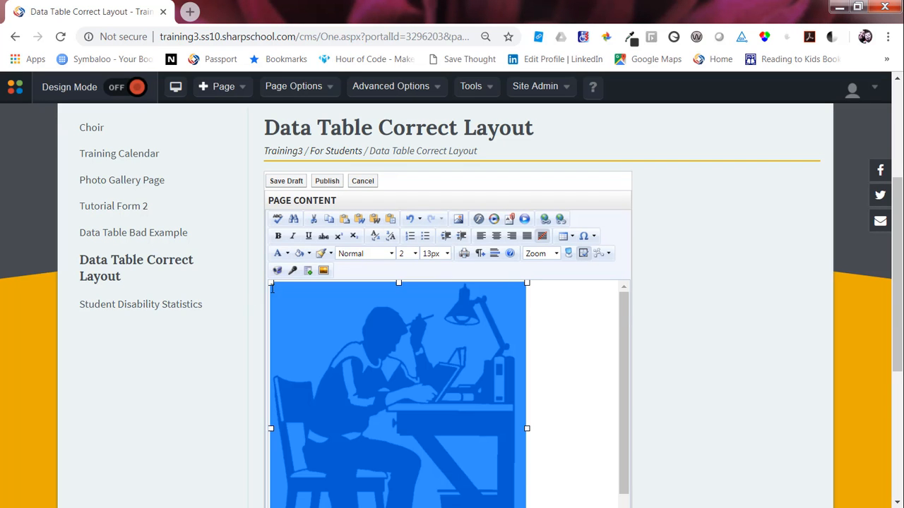
Step: Add the heading text Meet the Team: above the image
key(Return)
text(Meet the Team:)
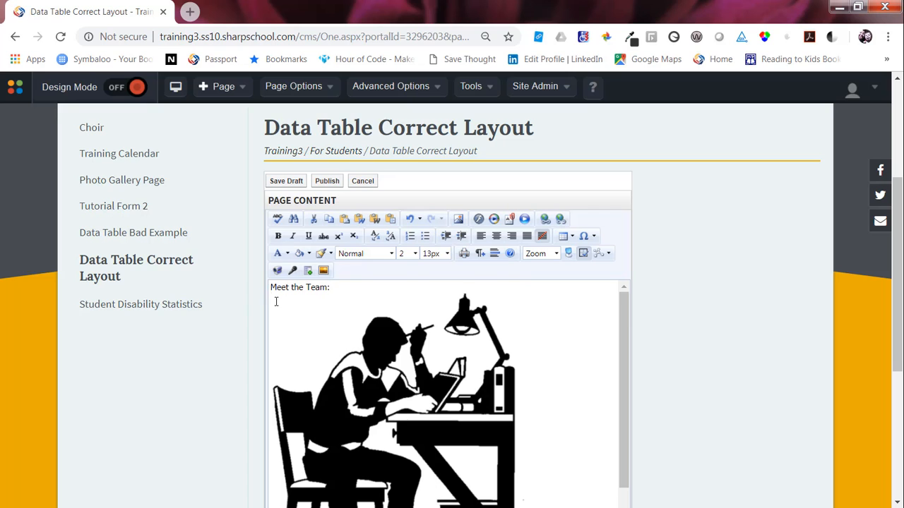
Step: Add the lines Teacher #1 and Teacher #2 below the image
scroll(276, 303, down, 6)
click(546, 241)
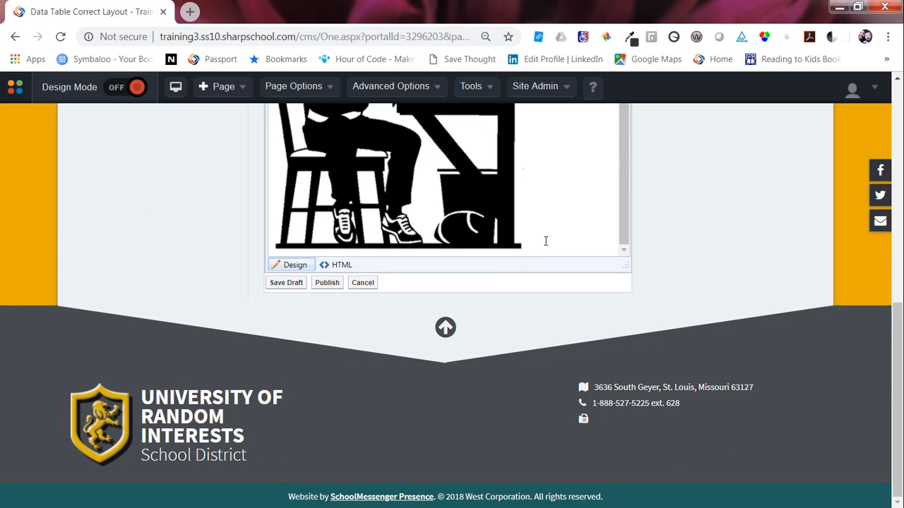
key(Return)
text(Teacher #1)
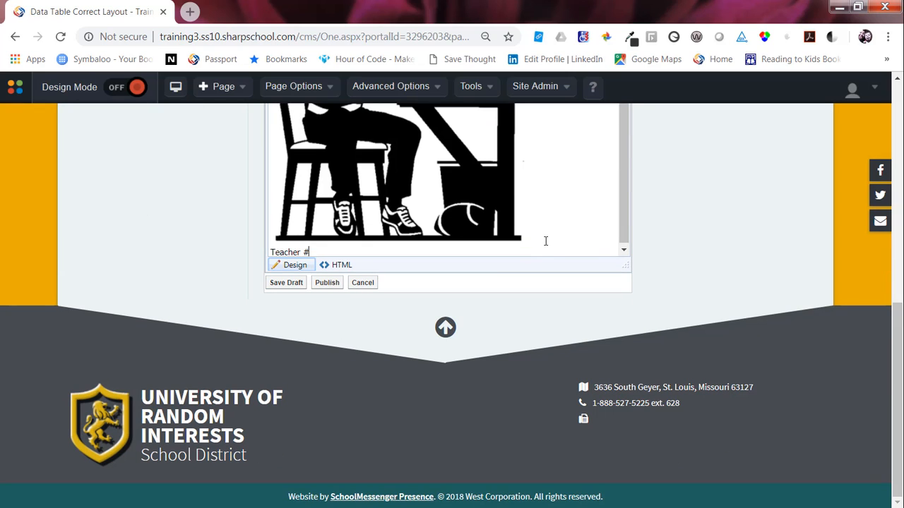
key(Return)
text(Teacher #2)
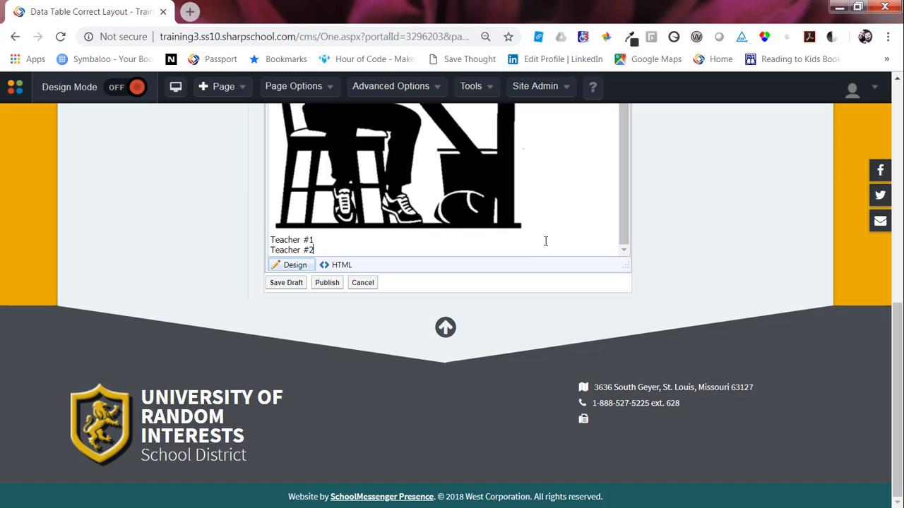
Step: Add Teacher #3, Teacher #4 and Teacher #5 lines by copying and pasting the Teacher # text
mouse_move(308, 250)
mouse_down()
mouse_move(316, 250)
mouse_move(264, 250)
mouse_move(315, 241)
mouse_move(315, 250)
mouse_up()
key(ctrl+c)
click(323, 250)
key(Return)
key(ctrl+v)
key(Return)
key(ctrl+v)
text(3)
scroll(311, 240, down, 1)
text(45)
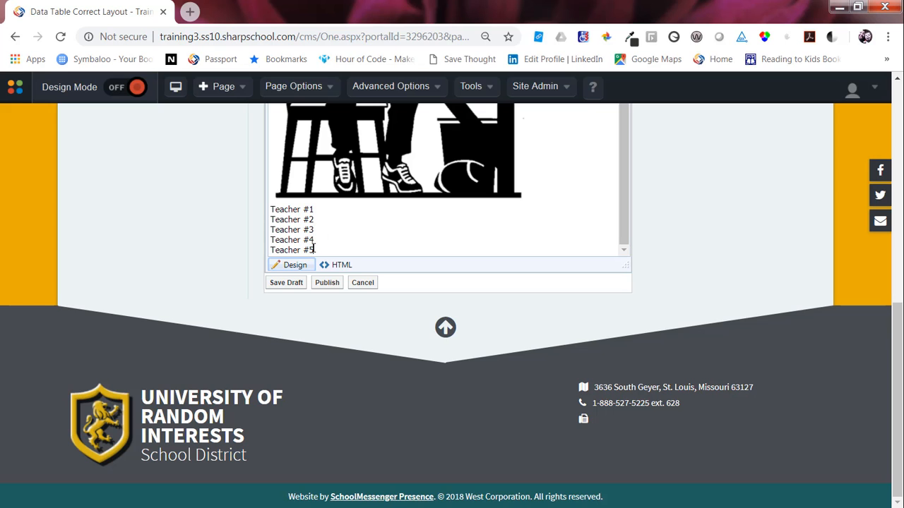
Step: Publish the portlet content and review the two-column page
click(327, 282)
scroll(622, 438, down, 4)
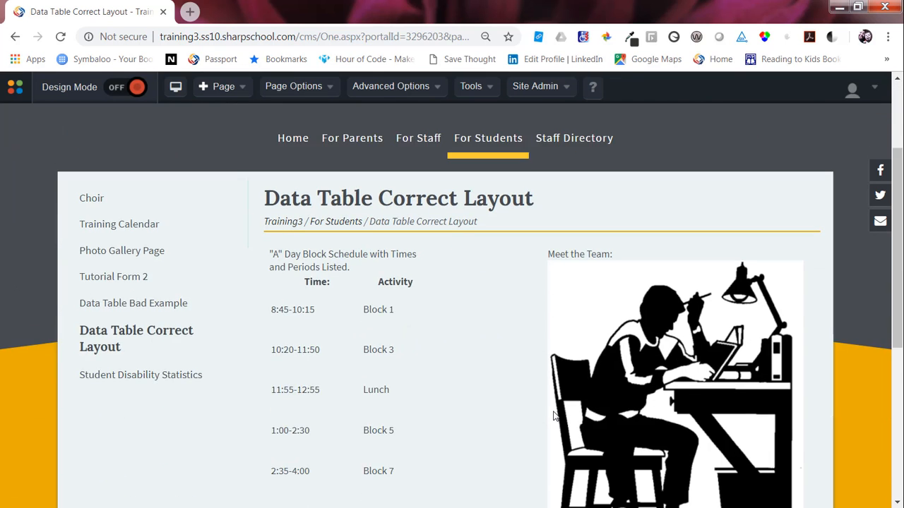
scroll(550, 404, up, 1)
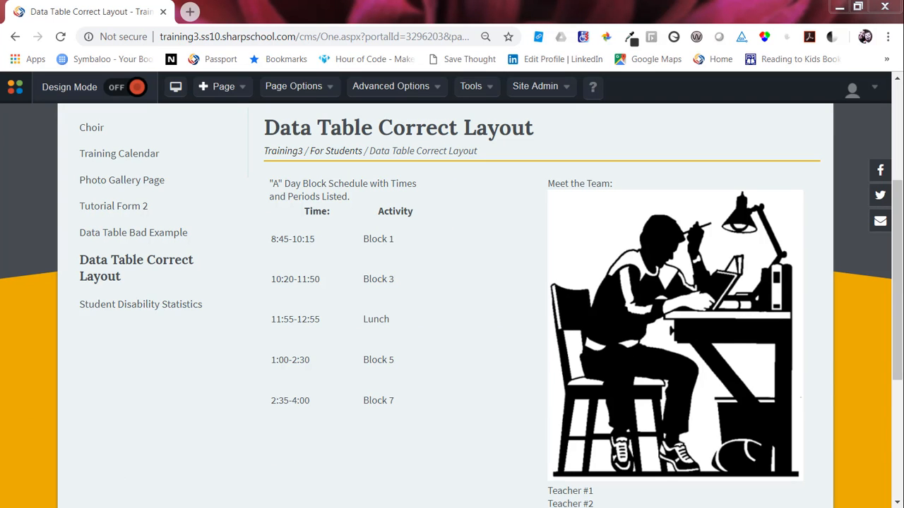
scroll(776, 371, up, 3)
Step: Open the Student Disability Statistics page in design mode and start editing its content portlet
mouse_move(510, 276)
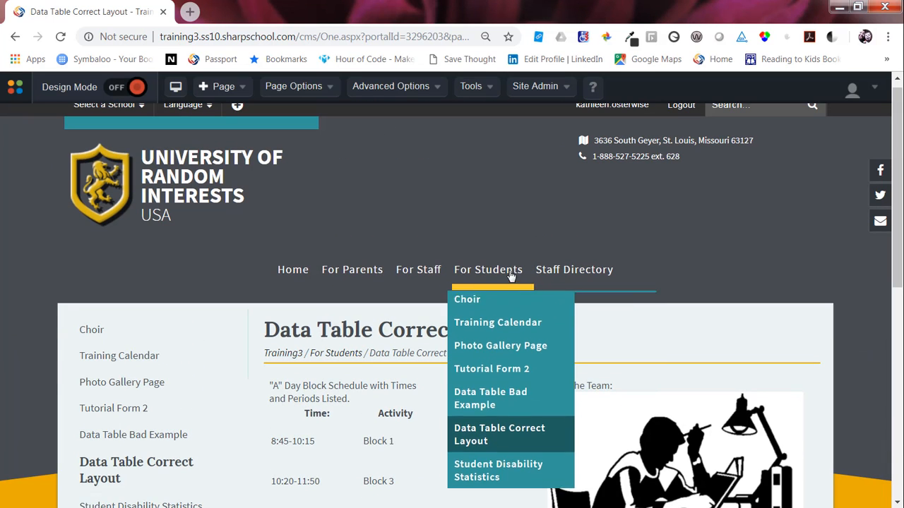
click(478, 475)
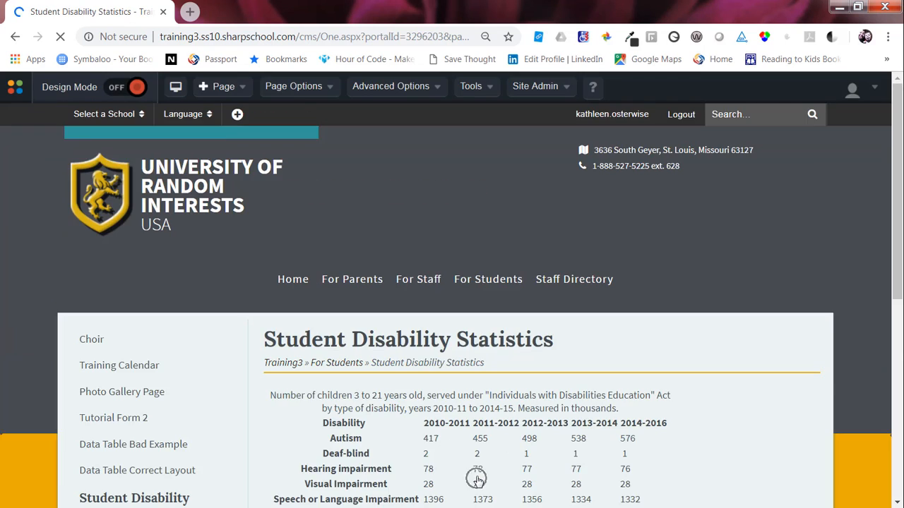
scroll(476, 479, down, 1)
click(127, 86)
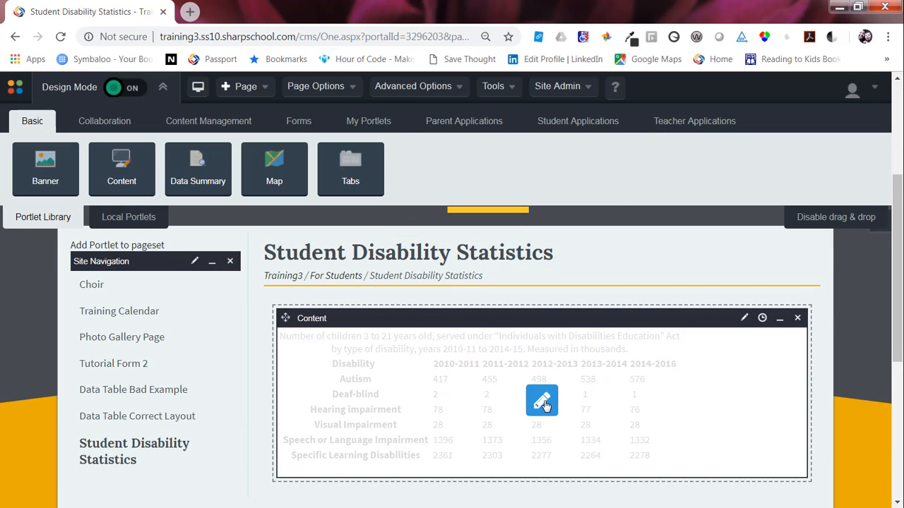
click(542, 401)
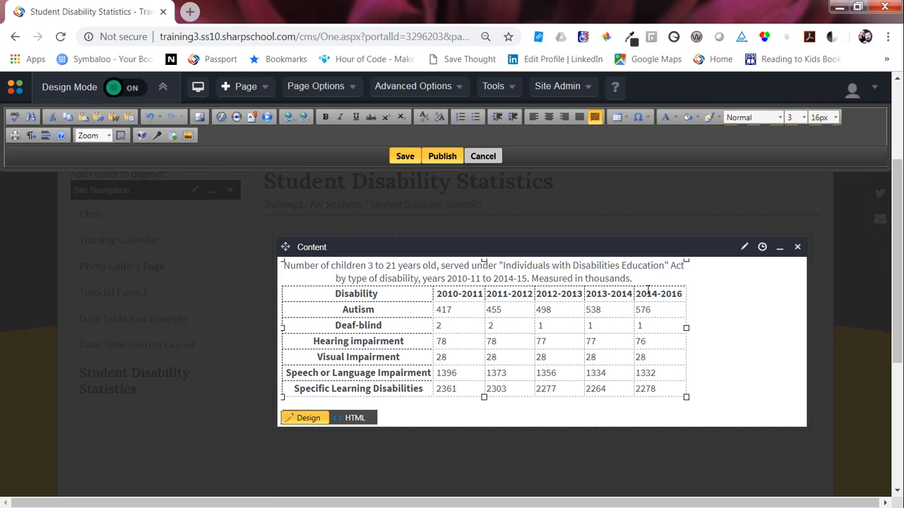
Step: Open the Table Wizard's accessibility options for the disability table and review its heading rows, heading columns and caption
key(ctrl+a)
right_click(387, 319)
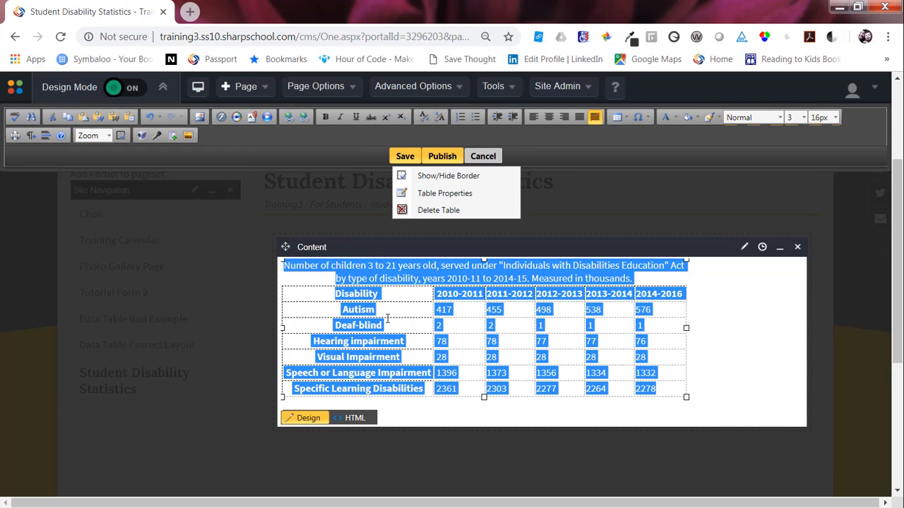
right_click(435, 353)
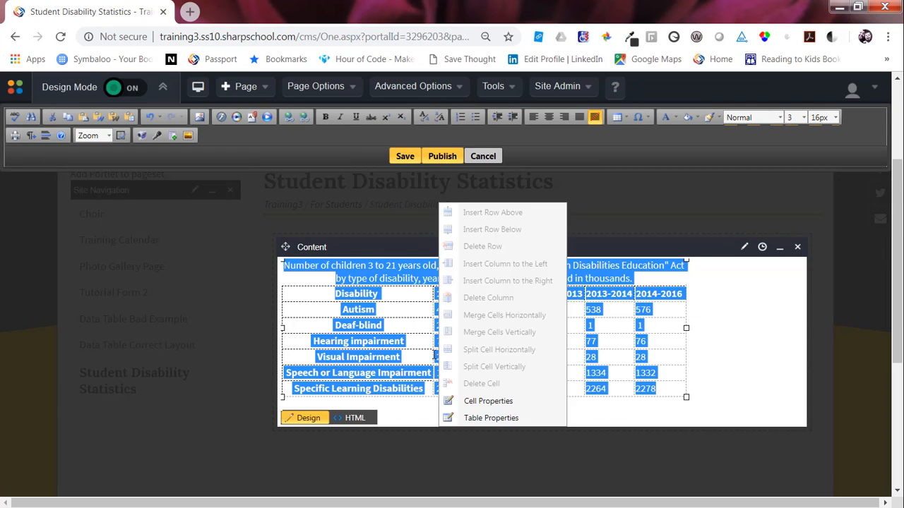
click(480, 420)
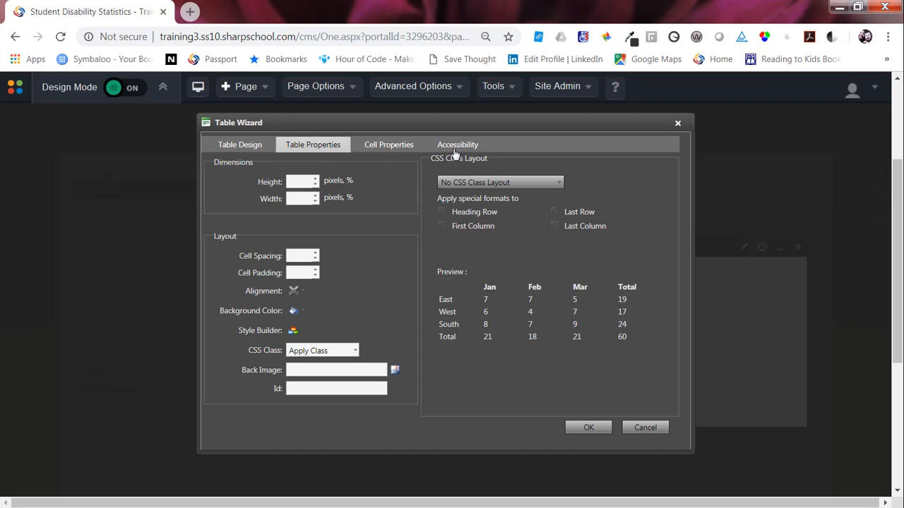
click(454, 146)
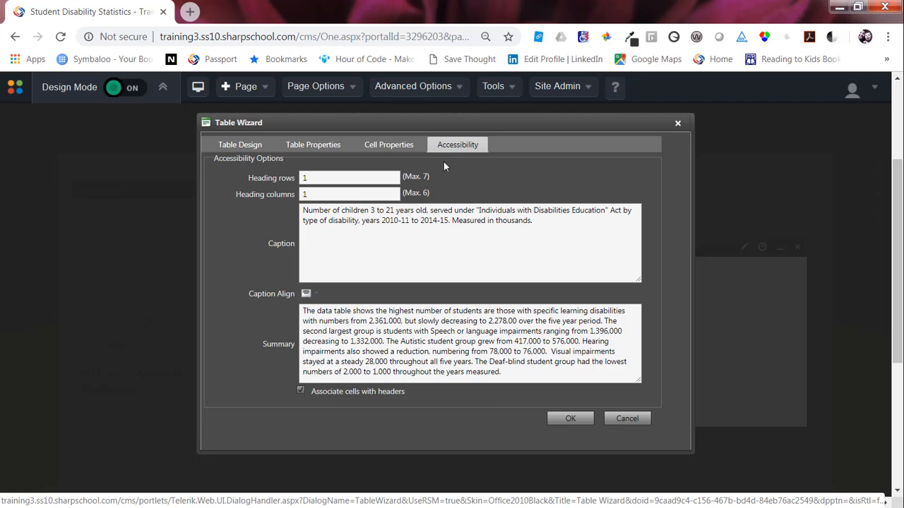
click(310, 180)
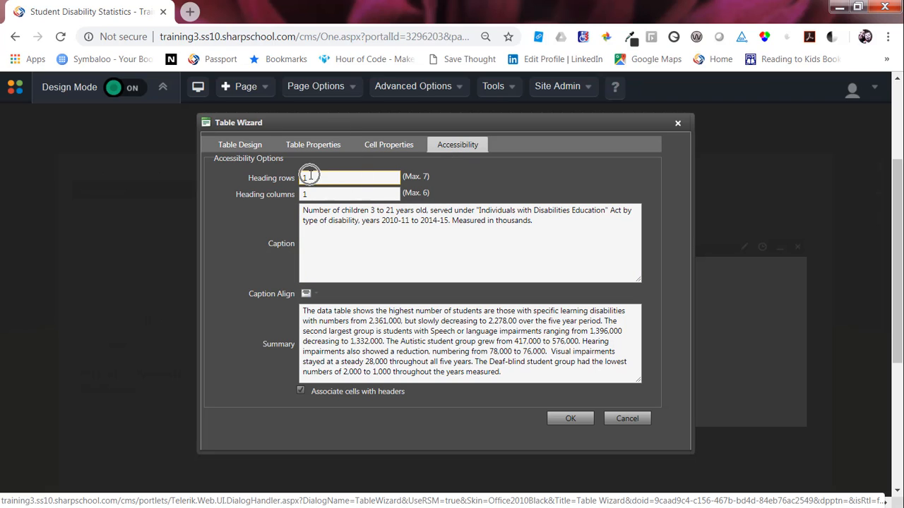
click(309, 195)
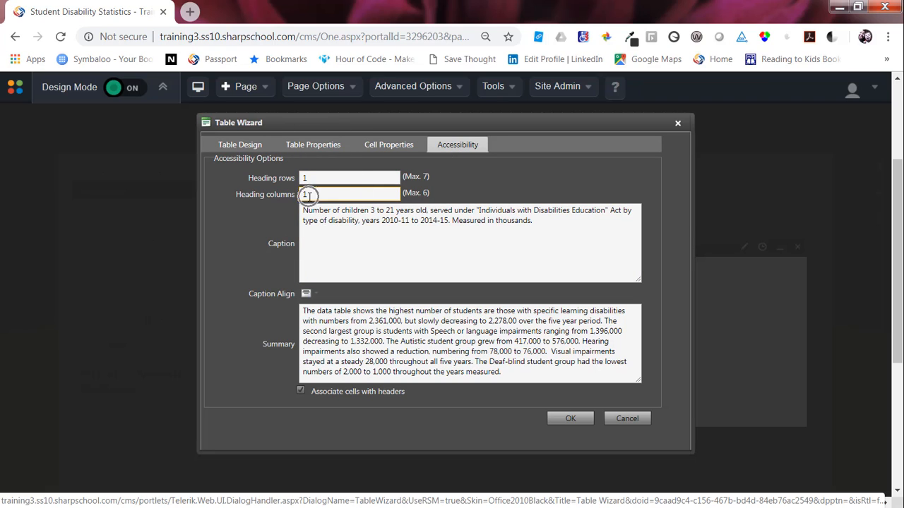
click(536, 230)
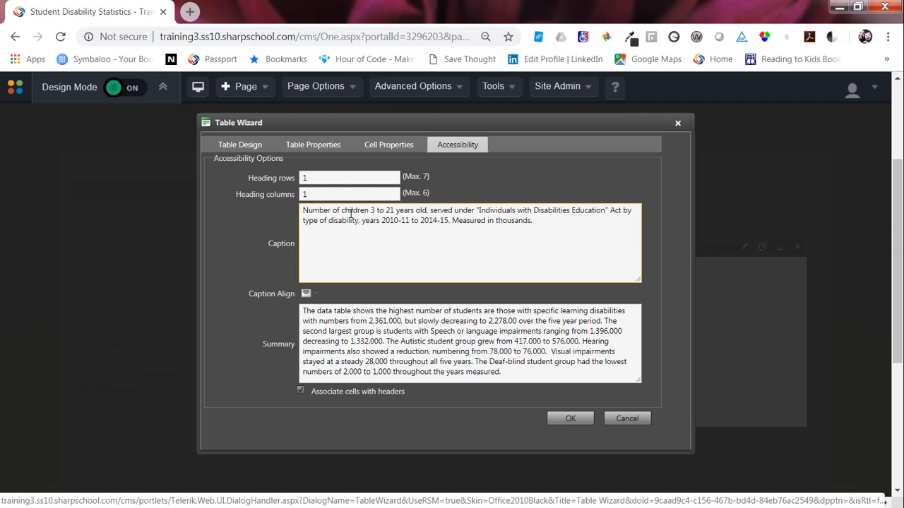
drag(302, 211, 551, 229)
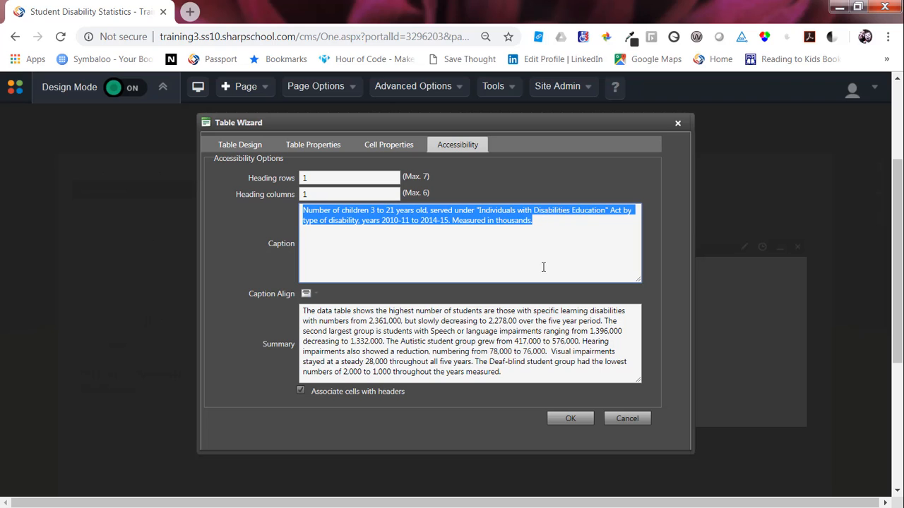
Step: Choose a centered caption alignment, review the summary text, and apply the Table Wizard settings
click(305, 299)
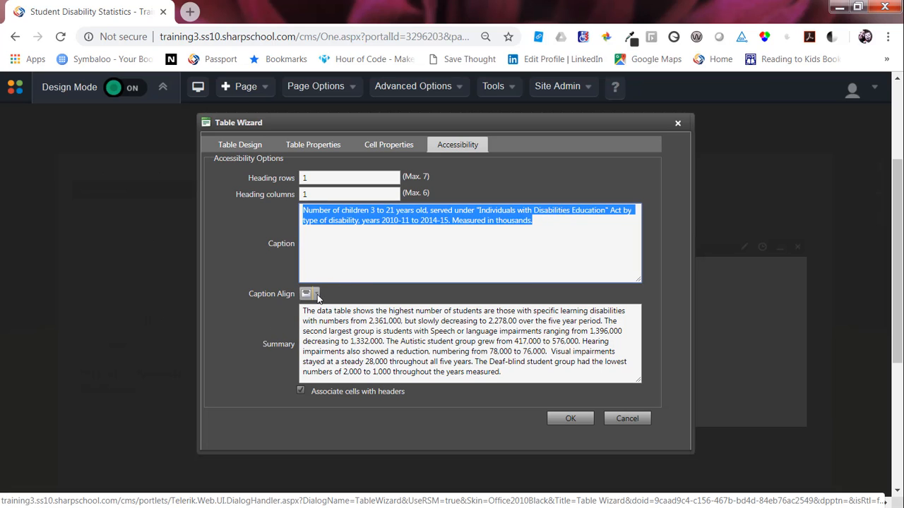
click(316, 295)
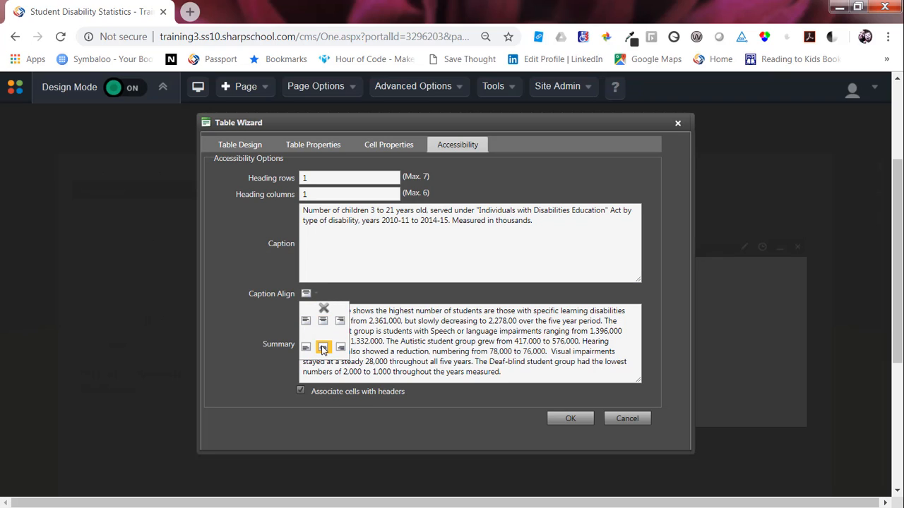
click(323, 323)
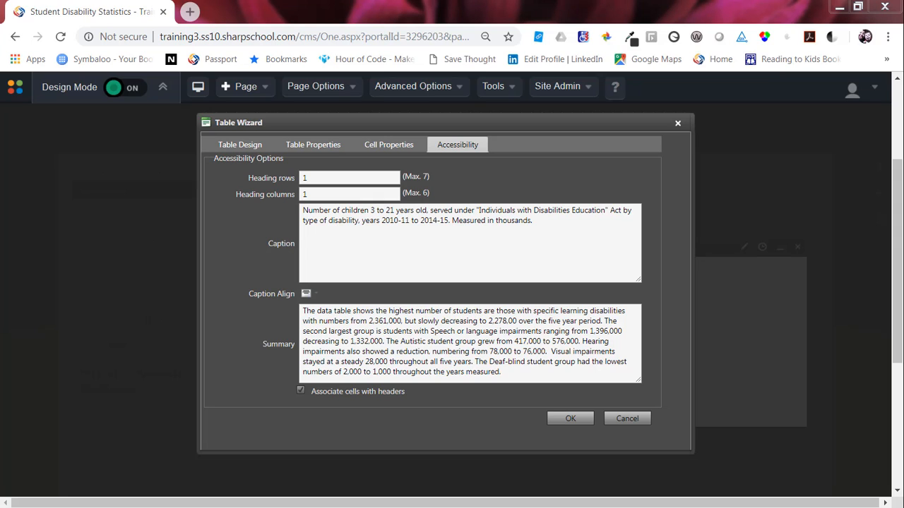
click(327, 322)
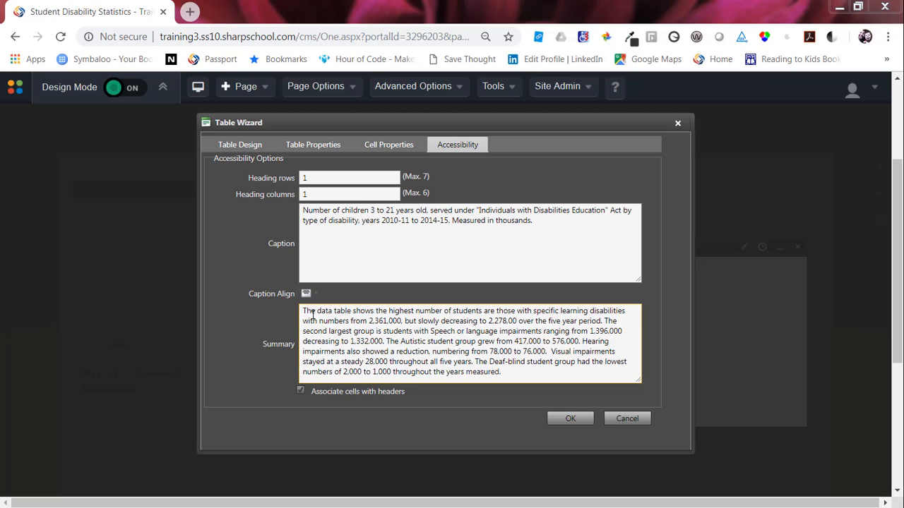
drag(303, 311, 525, 377)
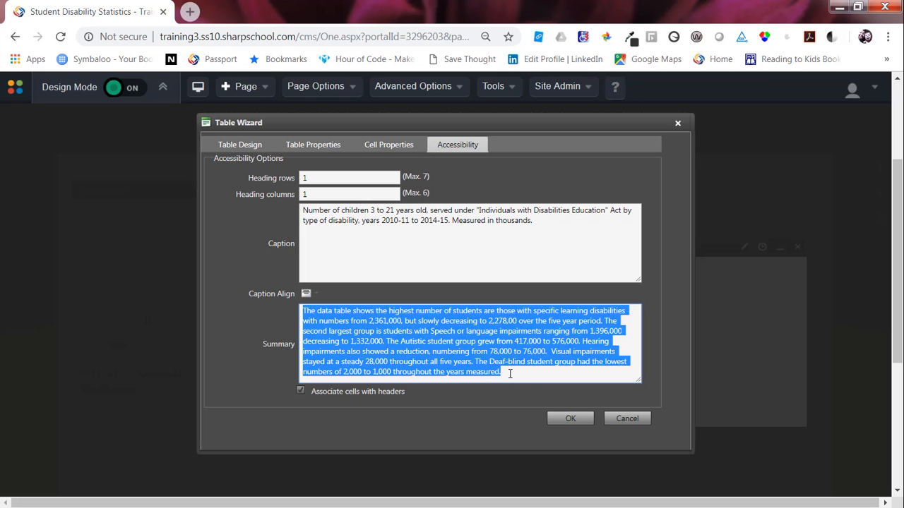
click(567, 419)
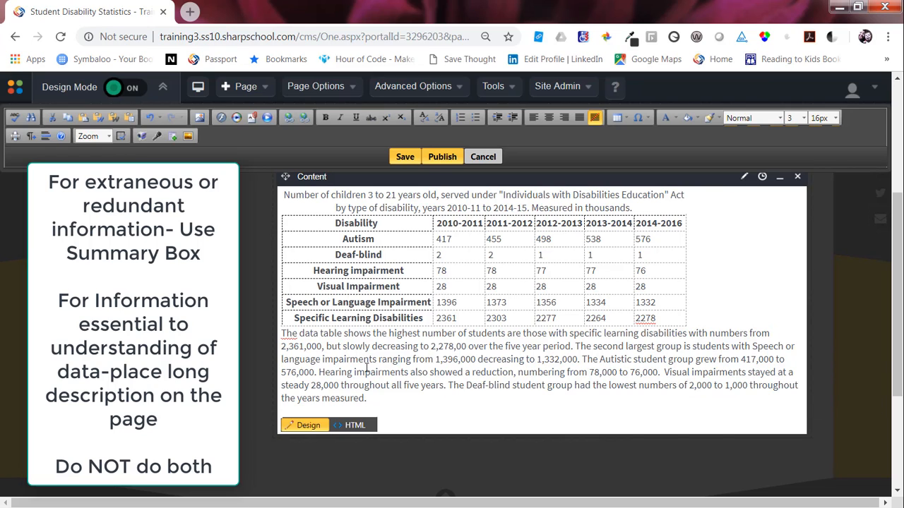
click(324, 346)
key(ctrl)
key(ctrl)
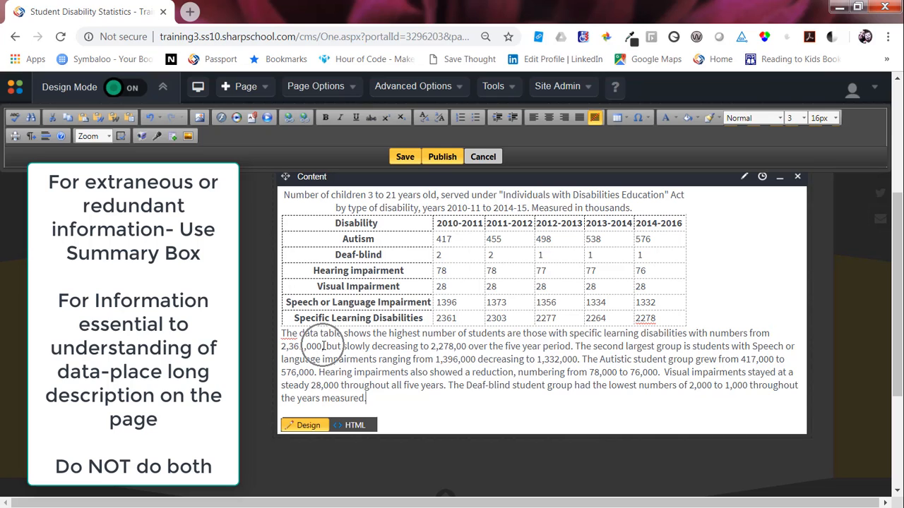
key(ctrl)
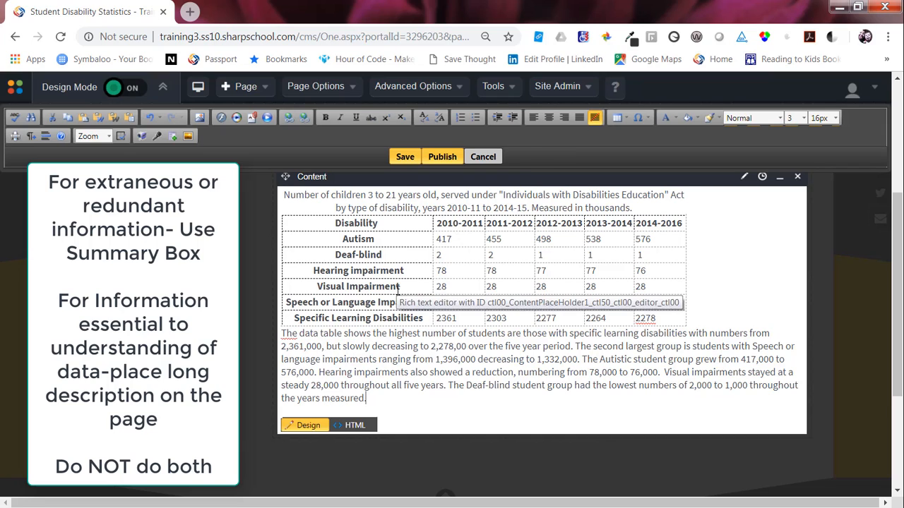
Step: Reopen the table's accessibility options to check the Associate cells with headers setting, then close the wizard
right_click(410, 286)
click(432, 290)
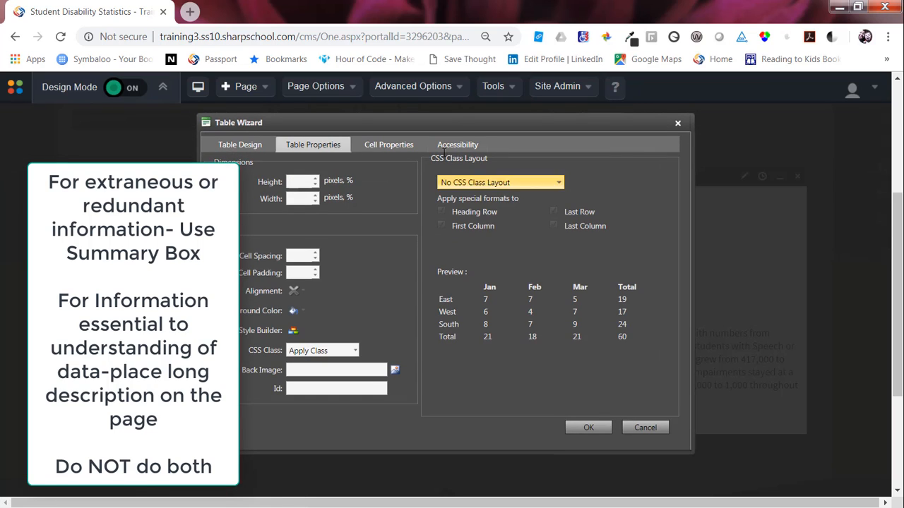
click(458, 145)
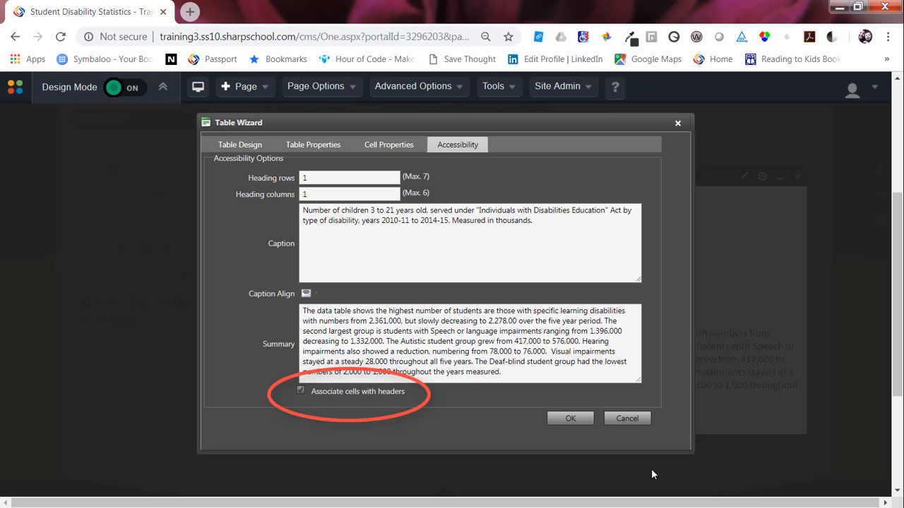
click(580, 419)
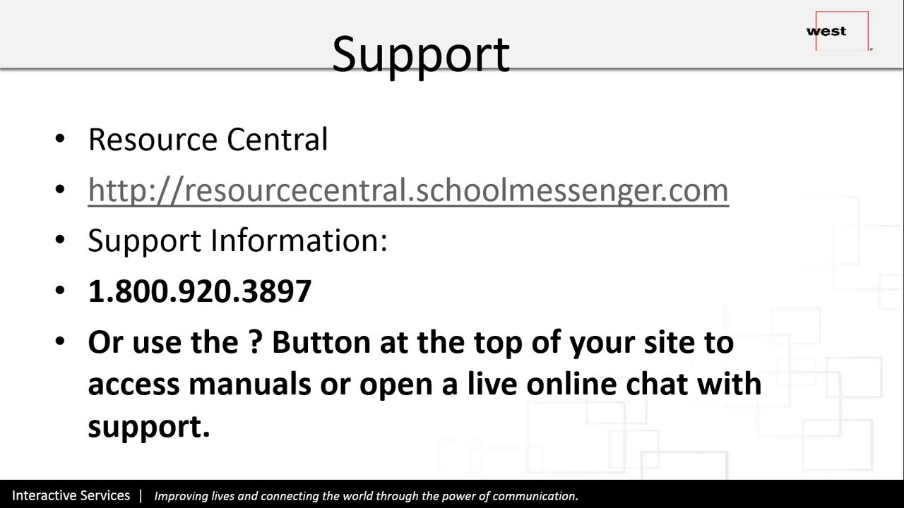
key(Right)
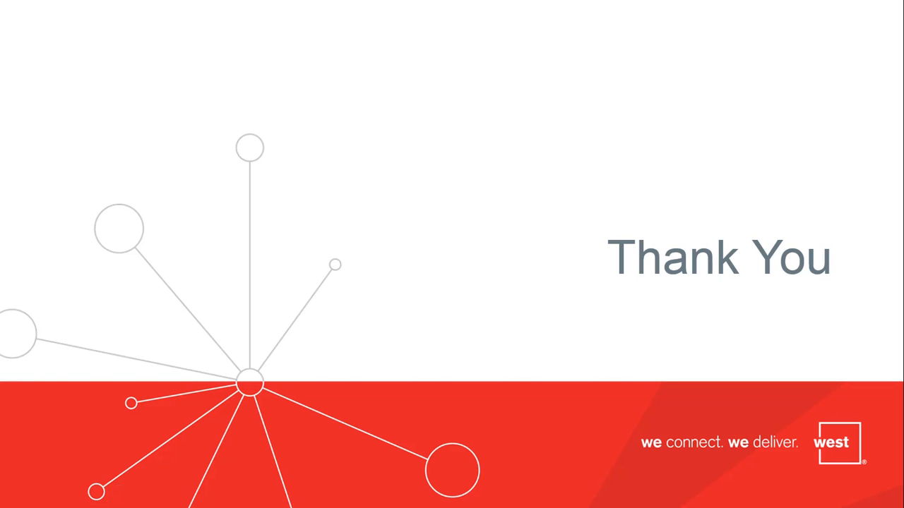